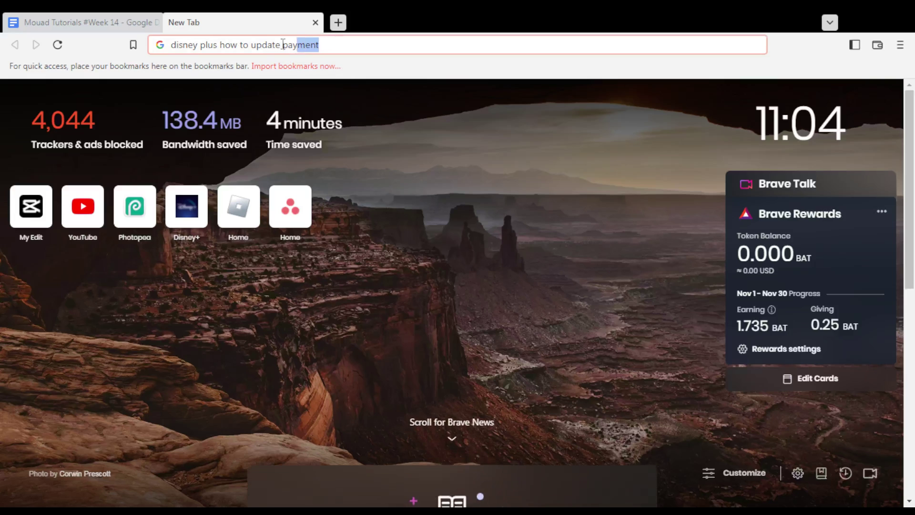
text(.com)
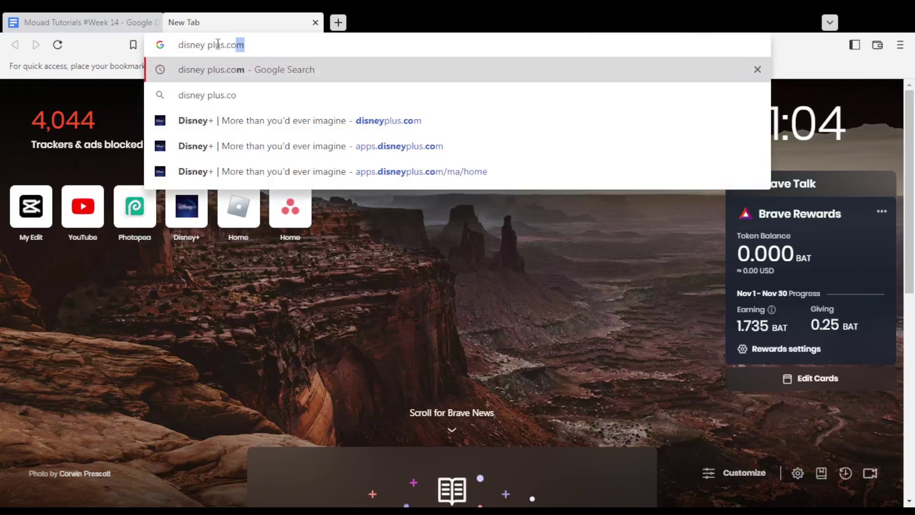
Remove the stray space from the disneyplus.com address and dismiss the suggestions
click(207, 45)
key(BackSpace)
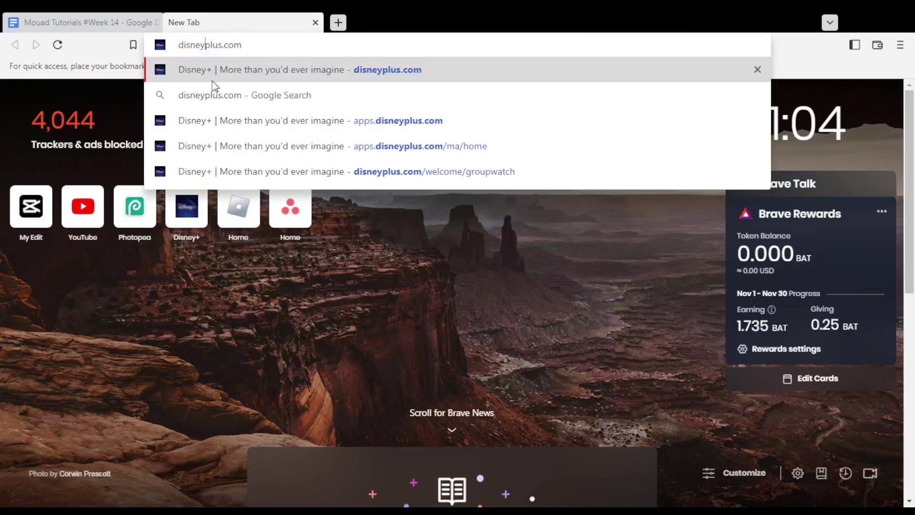
click(368, 293)
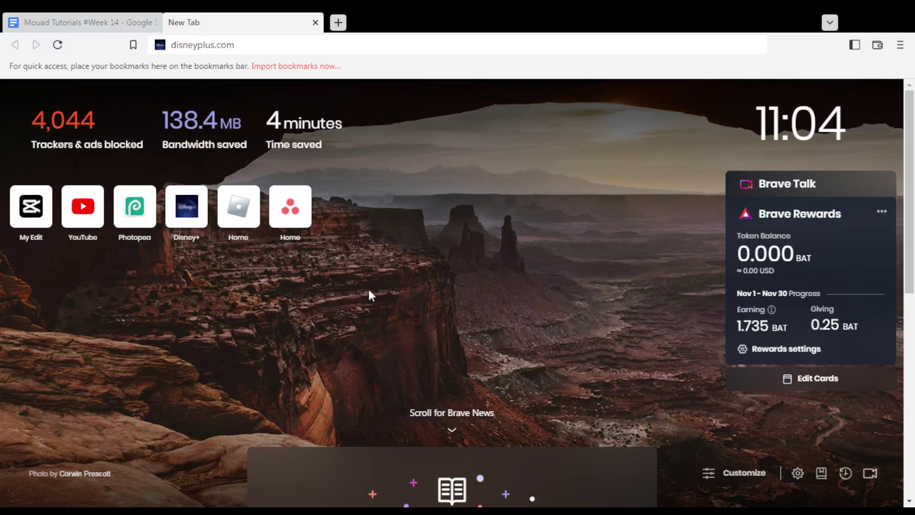
Go to disneyplus.com from the Brave address bar
click(243, 44)
key(Return)
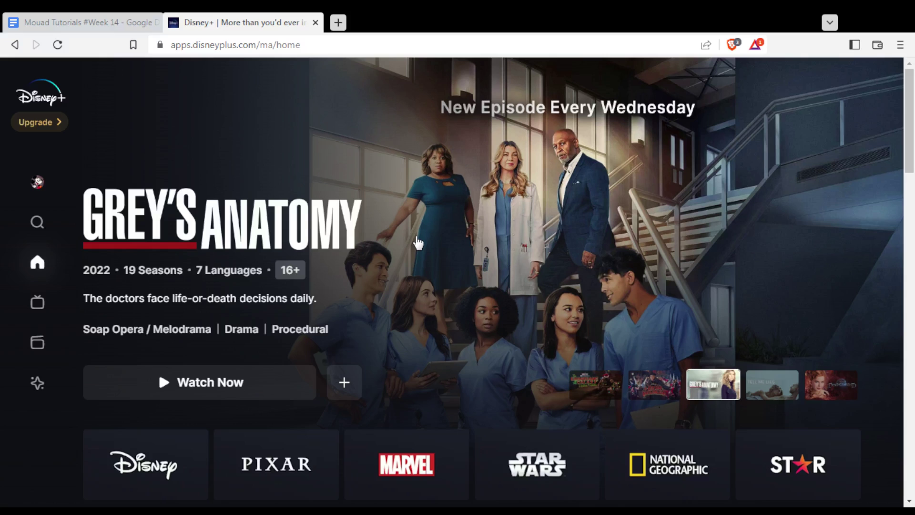
scroll(425, 265, down, 3)
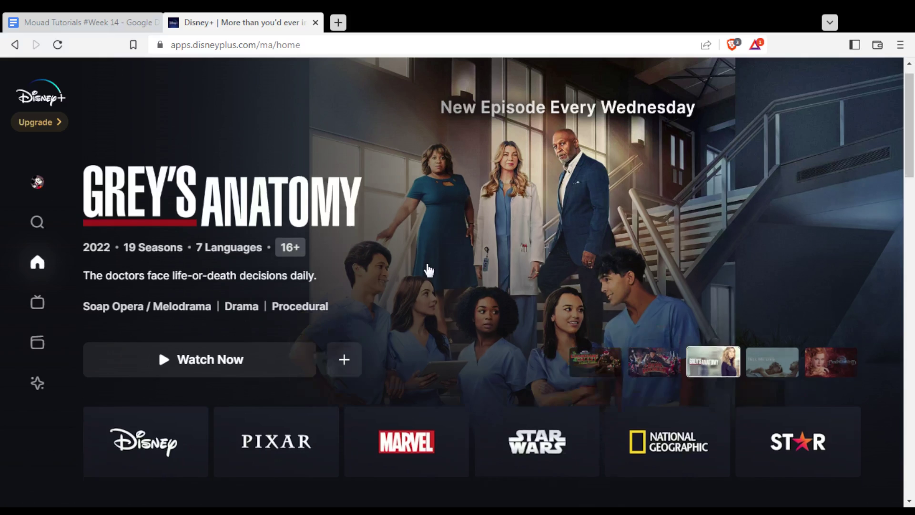
scroll(420, 247, down, 3)
scroll(303, 332, down, 3)
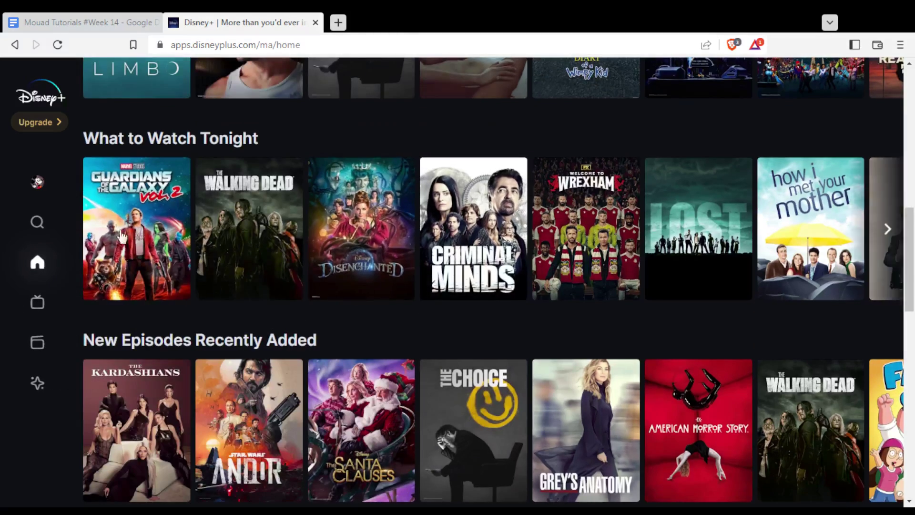
mouse_move(37, 261)
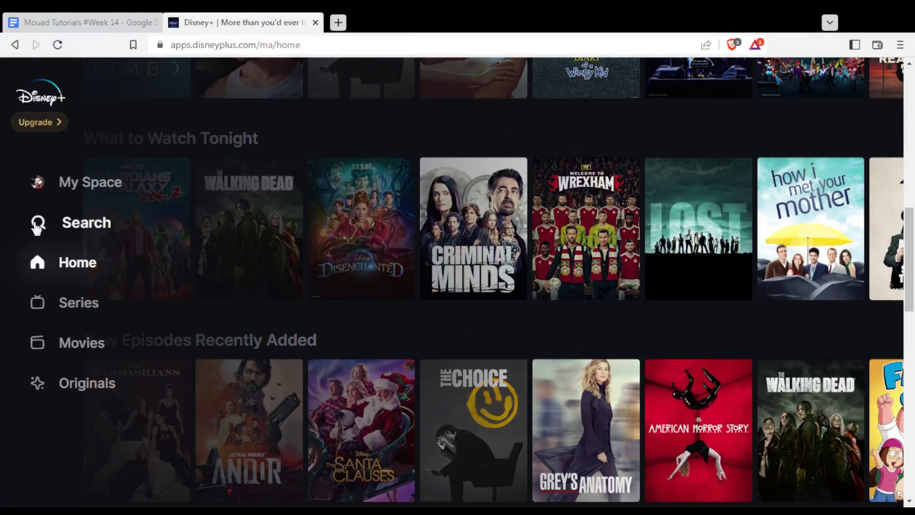
Open Disney+ Search and clear the query that returned no results
click(37, 226)
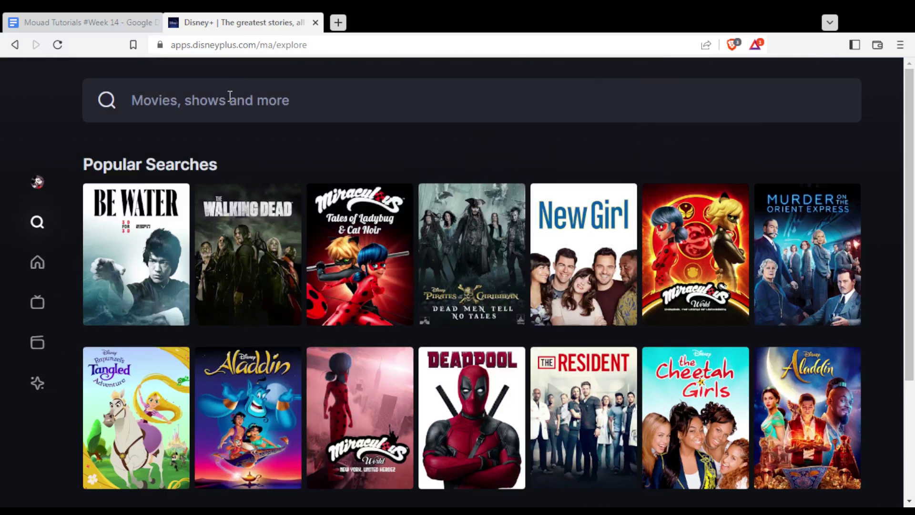
text(bflkx)
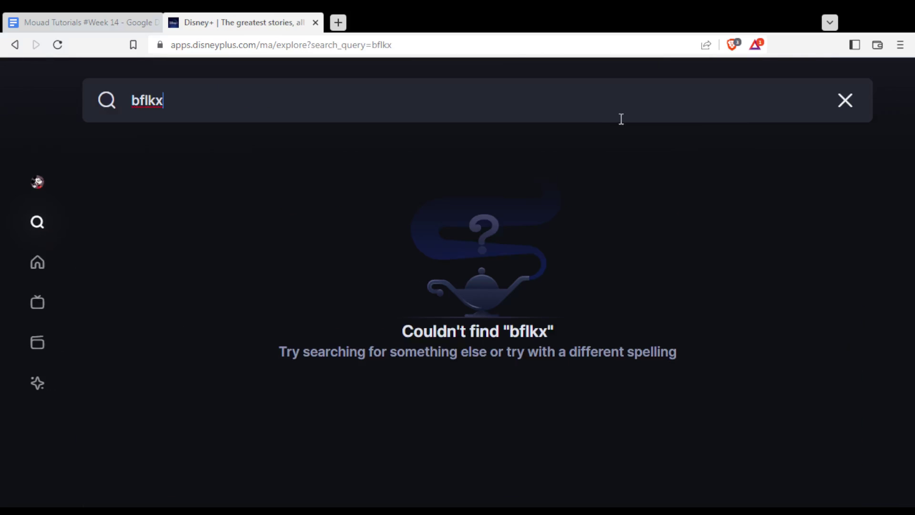
click(844, 101)
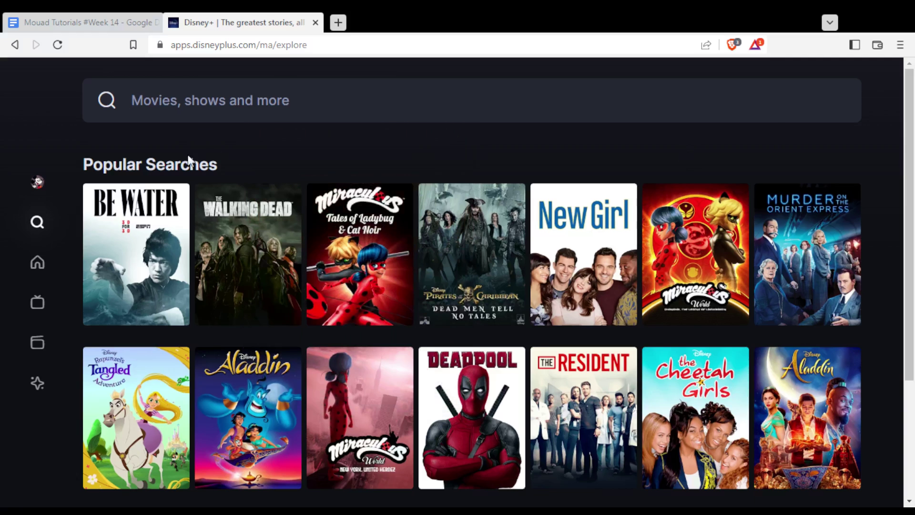
Return Home and open the Upgrade offer from MAD 32.99 monthly to MAD 328.99 annual
click(43, 262)
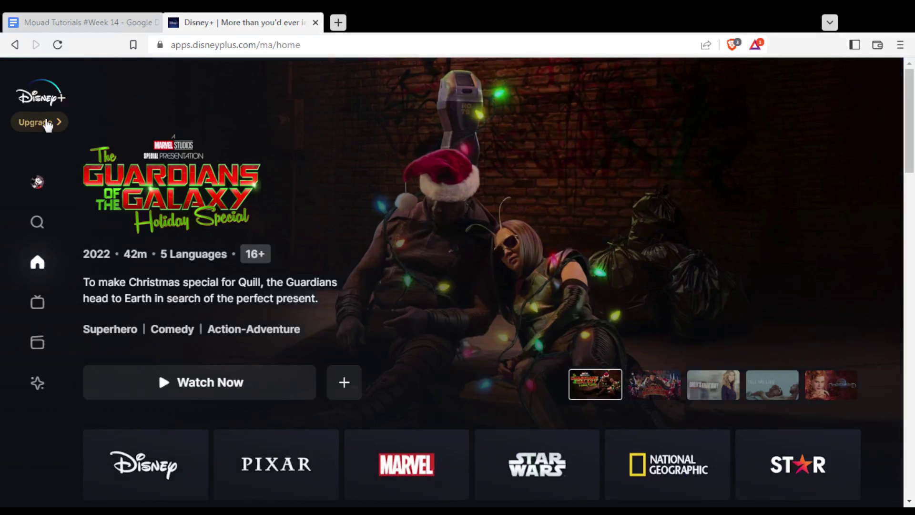
click(40, 127)
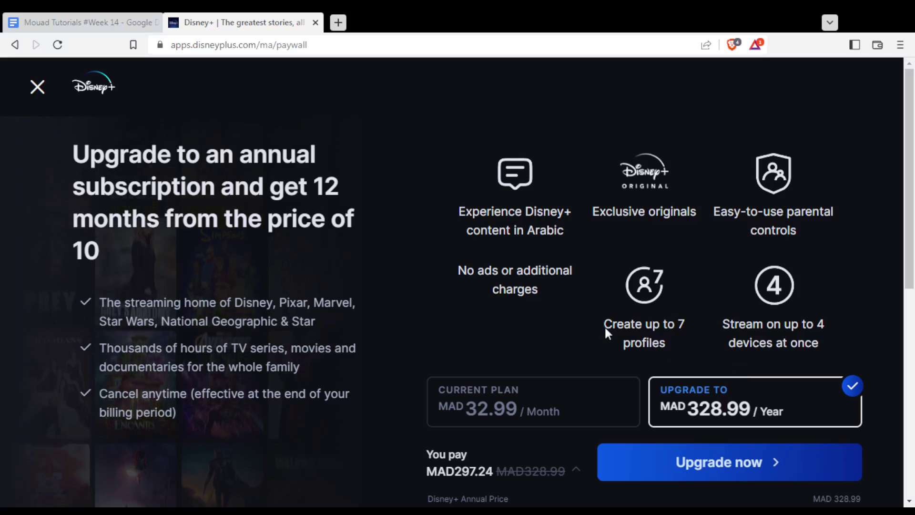
scroll(120, 225, down, 1)
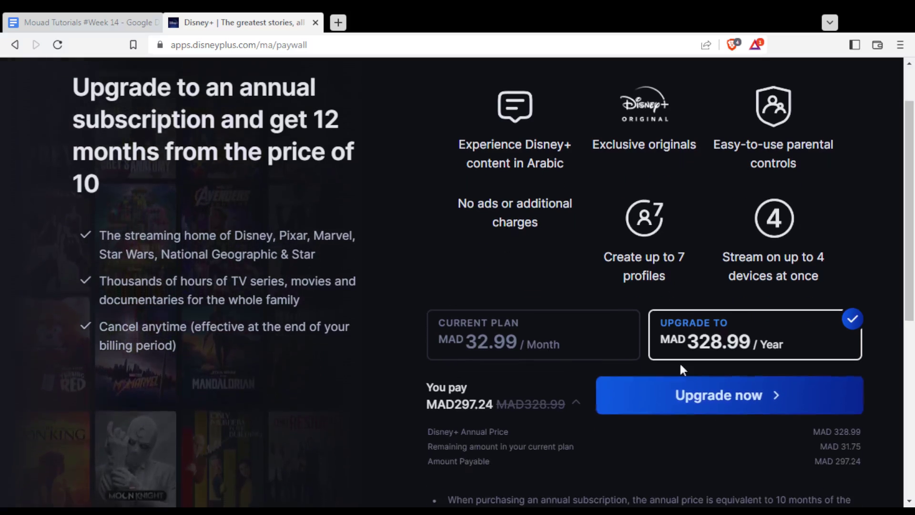
scroll(389, 300, down, 1)
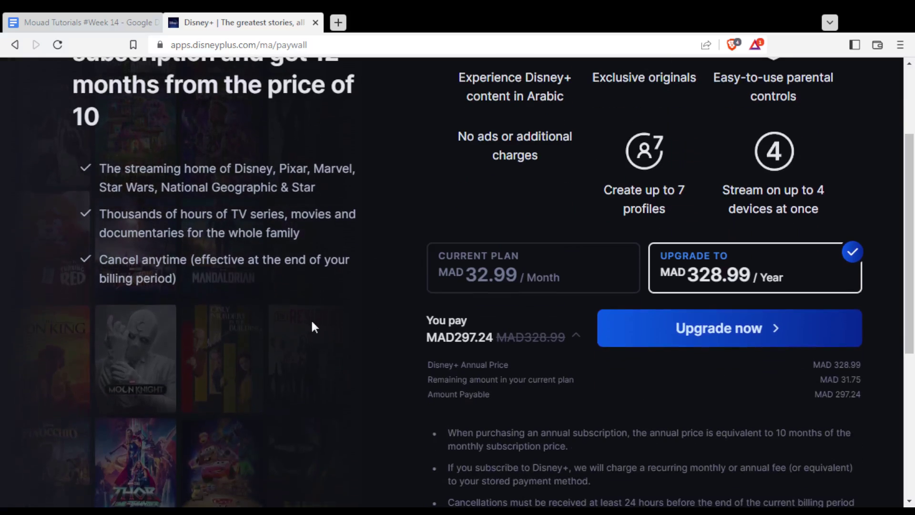
scroll(312, 327, down, 4)
scroll(311, 327, up, 3)
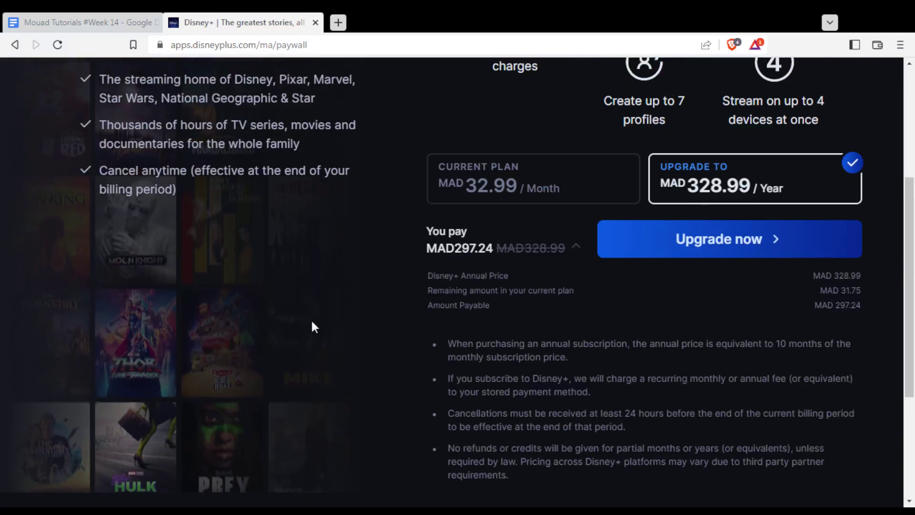